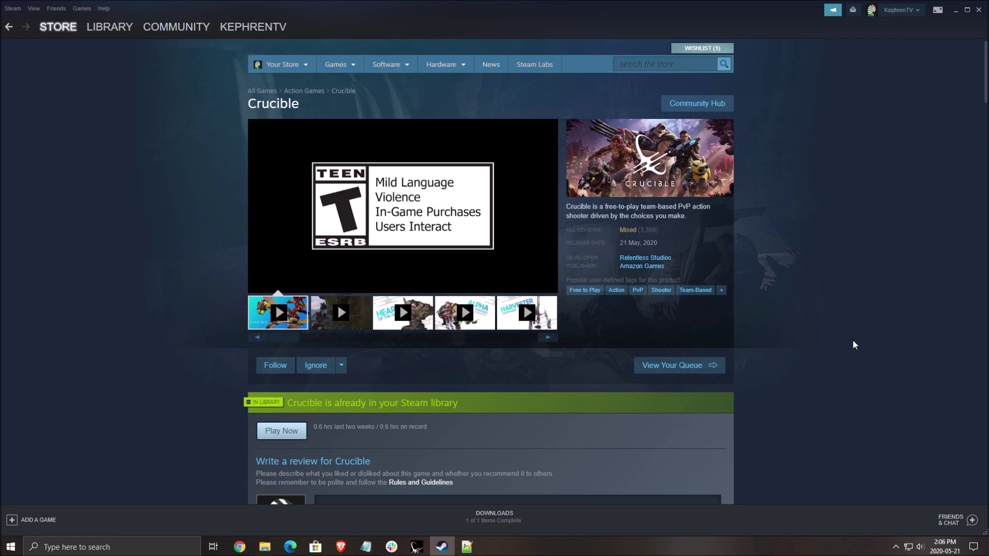
# Open the Windows Game Mode settings page by searching 'game mode' in Start.
pyautogui.click(124, 547)
pyautogui.write('game mo')
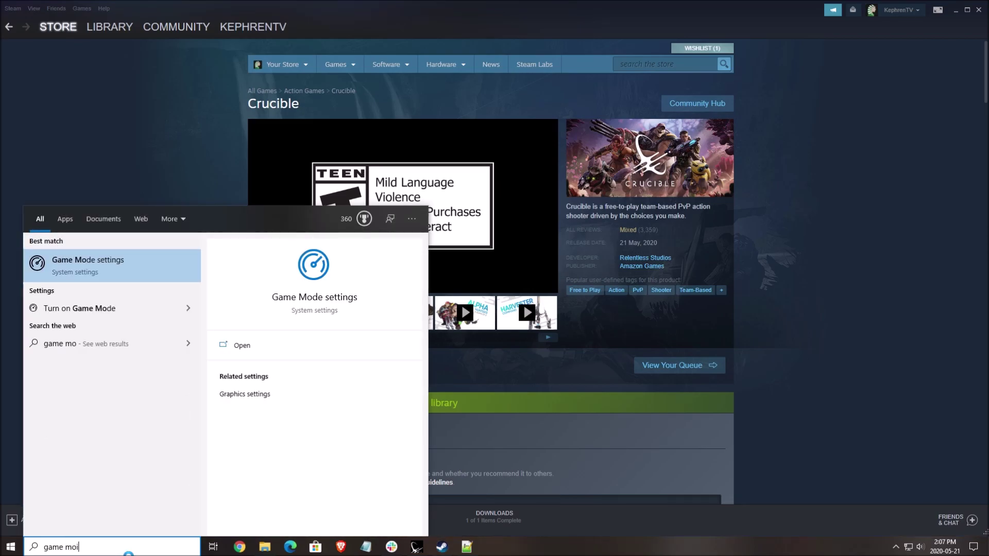
pyautogui.write('de')
pyautogui.press('Return')
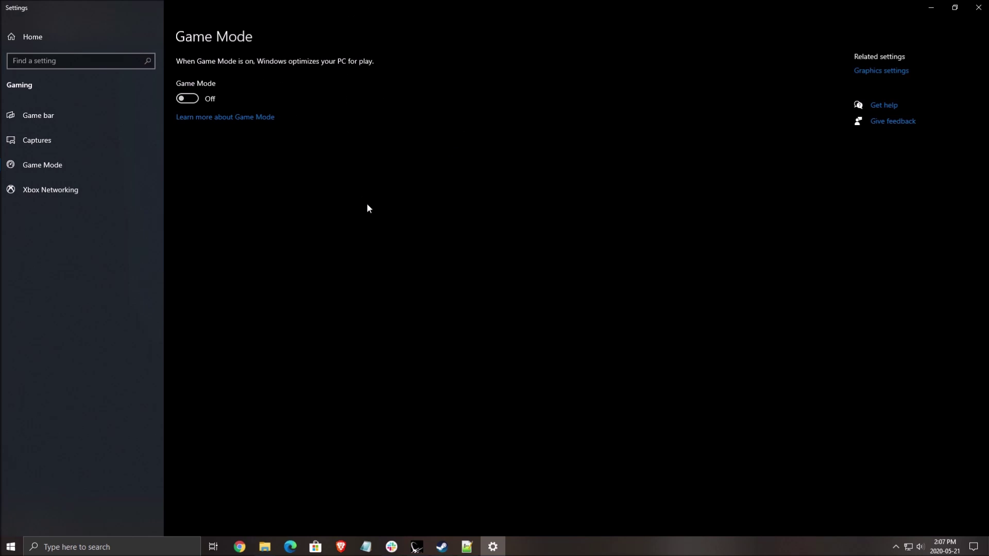
# Confirm Game bar recording and background capture are off, then close Settings.
pyautogui.click(61, 125)
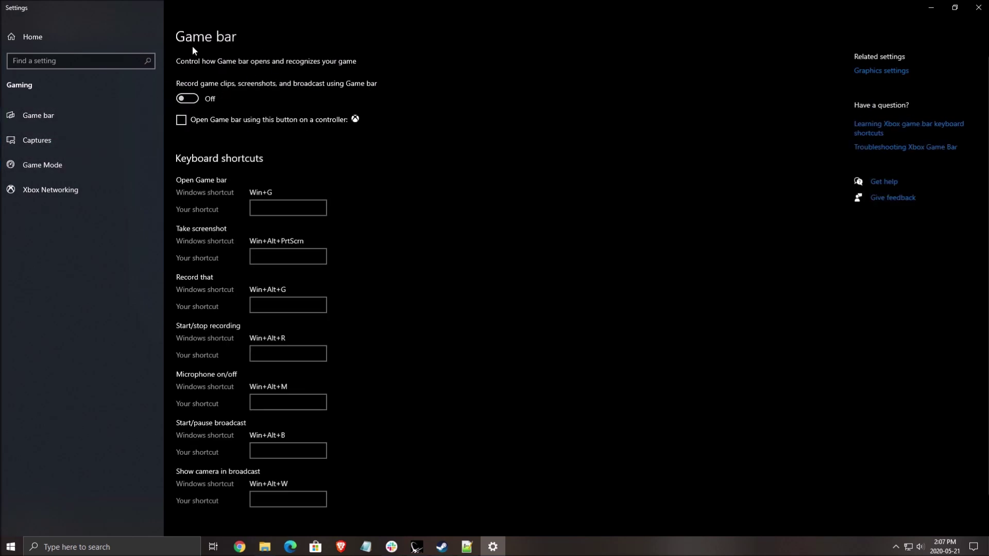
pyautogui.click(46, 142)
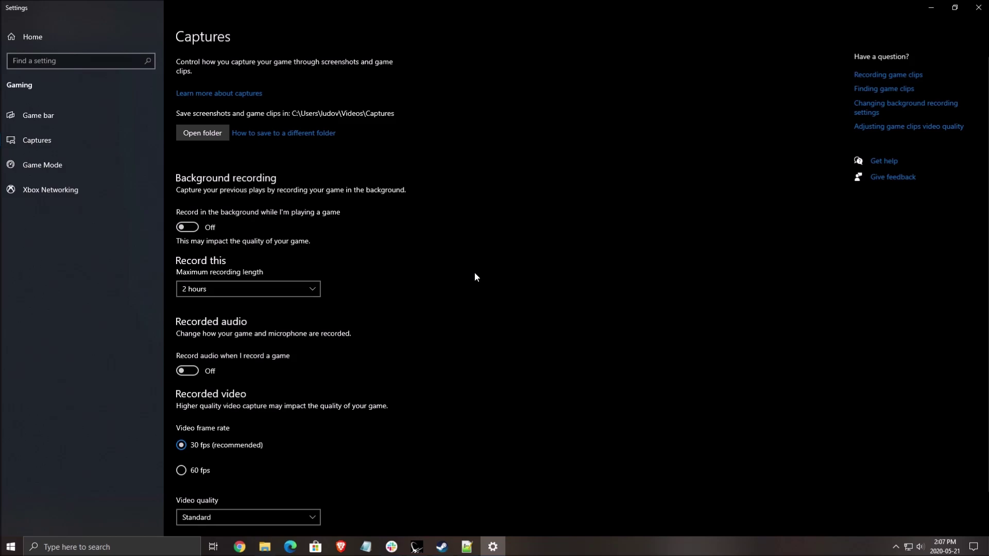
pyautogui.click(978, 7)
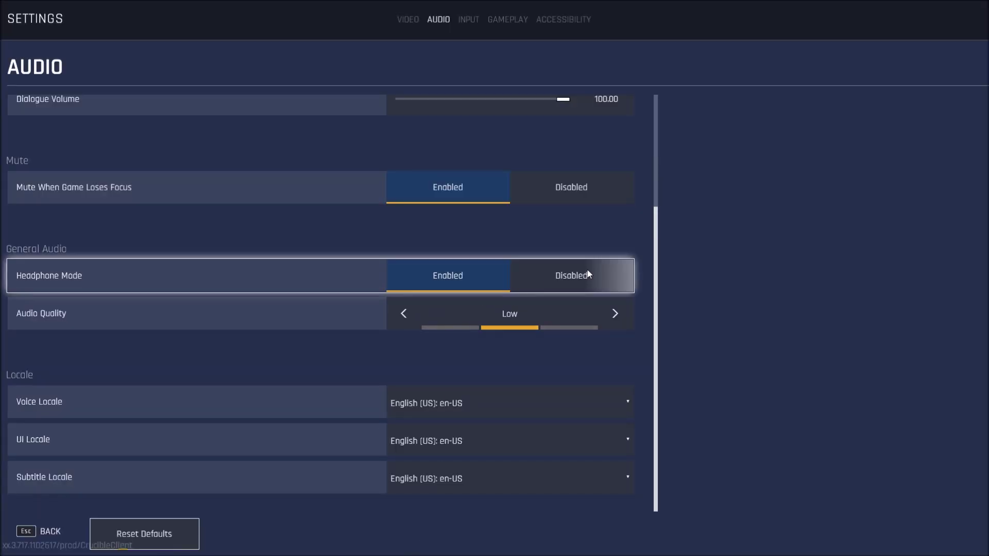
# Open Crucible's Video settings and keep the resolution at 1920 x 1080.
pyautogui.scroll(3, 662, 168)
pyautogui.click(407, 21)
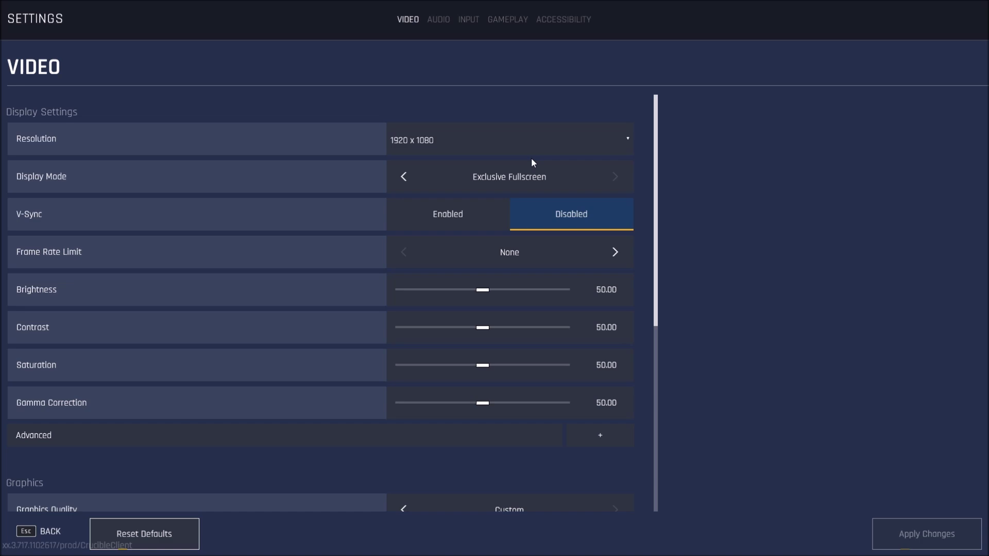
pyautogui.click(511, 142)
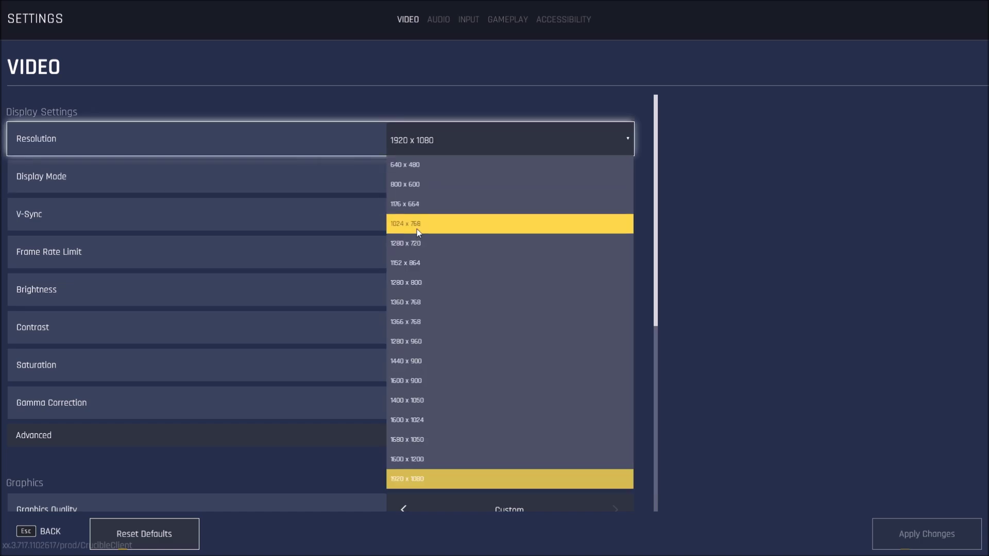
pyautogui.click(778, 203)
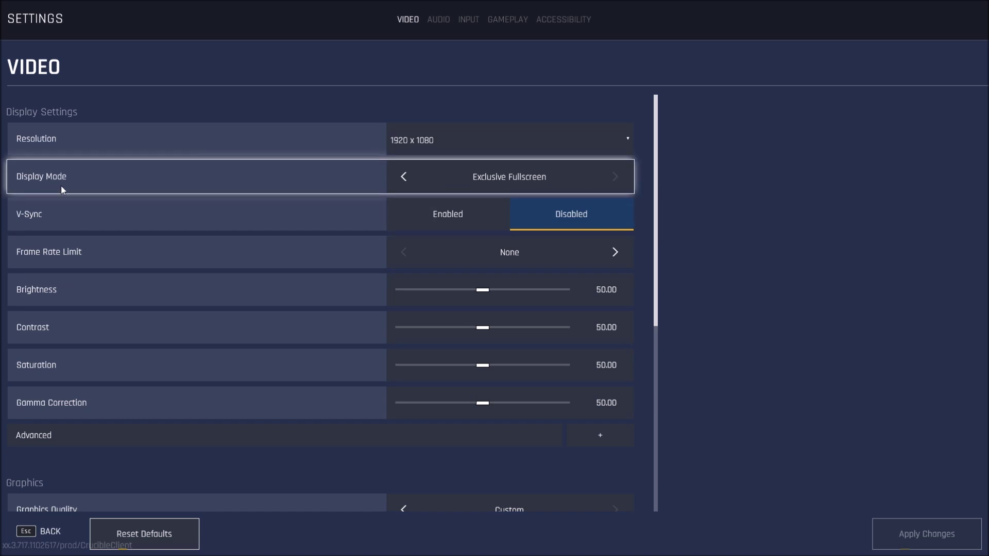
# Cycle through Borderless and Windowed display modes, leaving Exclusive Fullscreen selected.
pyautogui.click(405, 177)
pyautogui.click(615, 176)
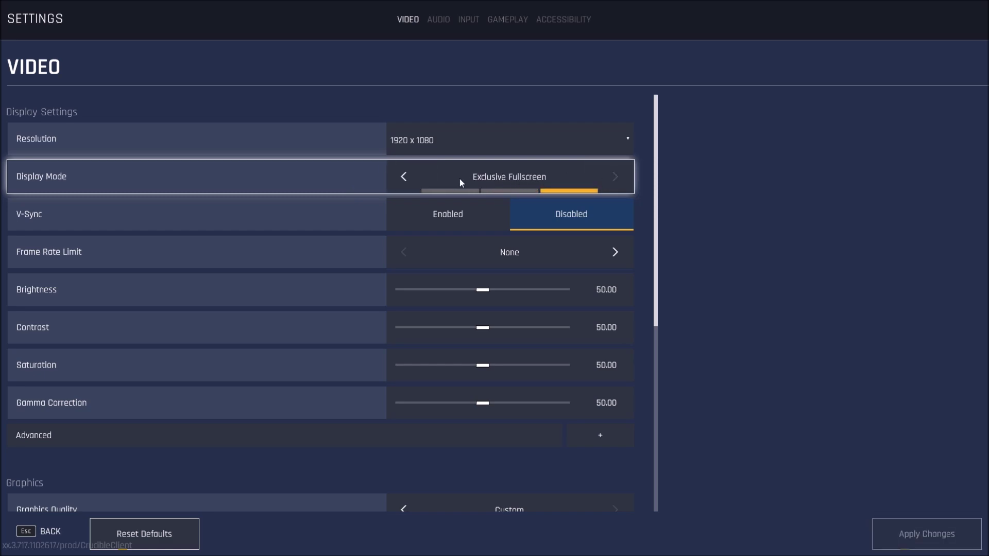
pyautogui.click(404, 177)
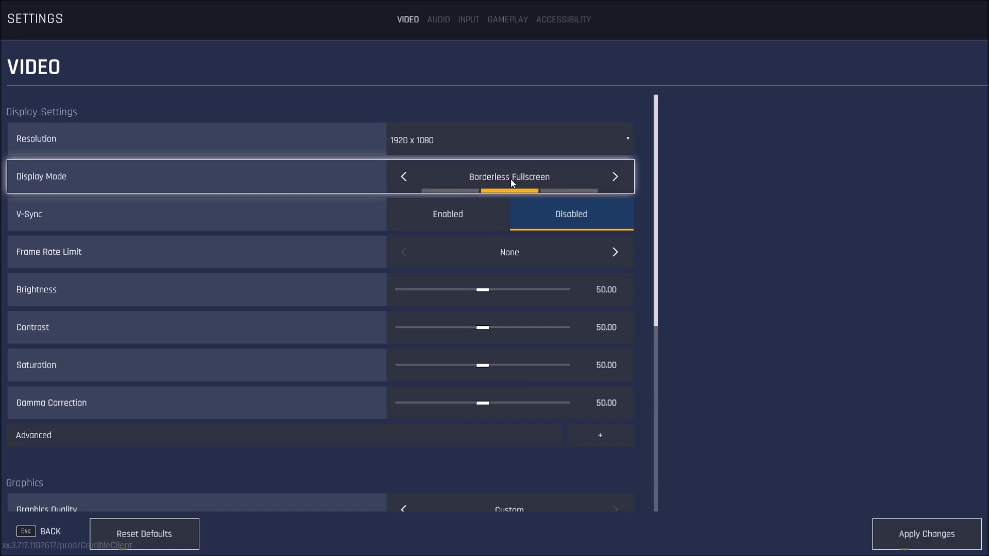
pyautogui.click(405, 176)
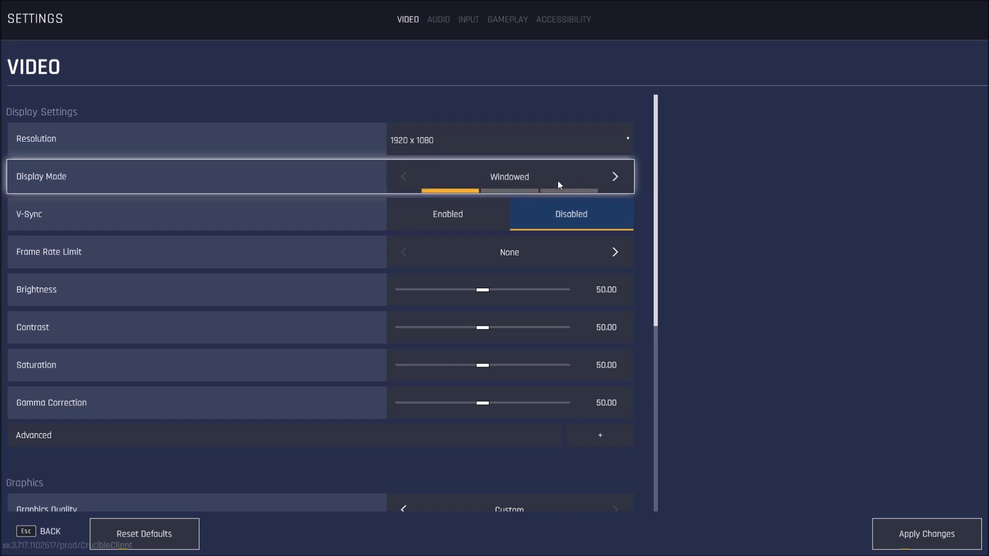
pyautogui.doubleClick(615, 176)
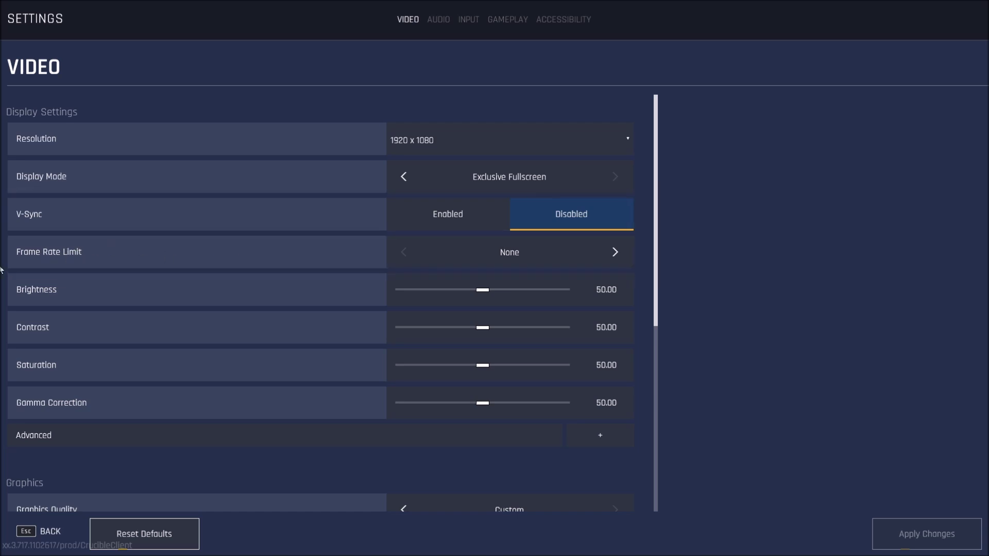
pyautogui.scroll(-1, 509, 252)
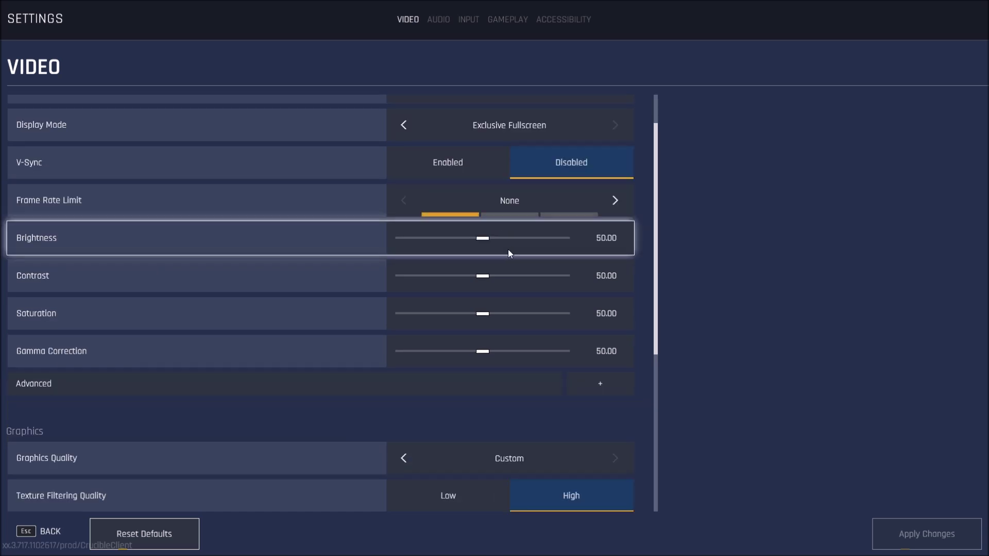
pyautogui.scroll(-4, 442, 213)
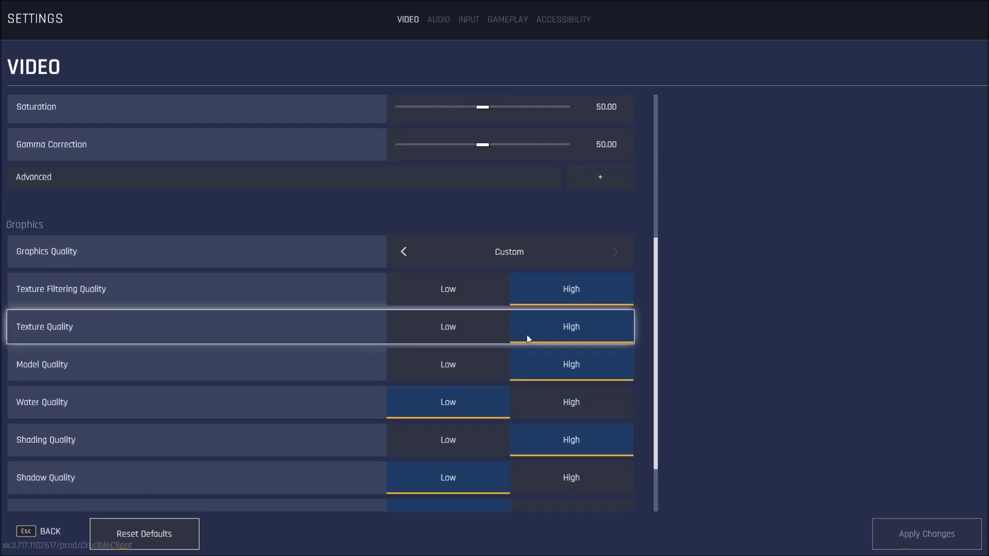
pyautogui.scroll(5, 291, 316)
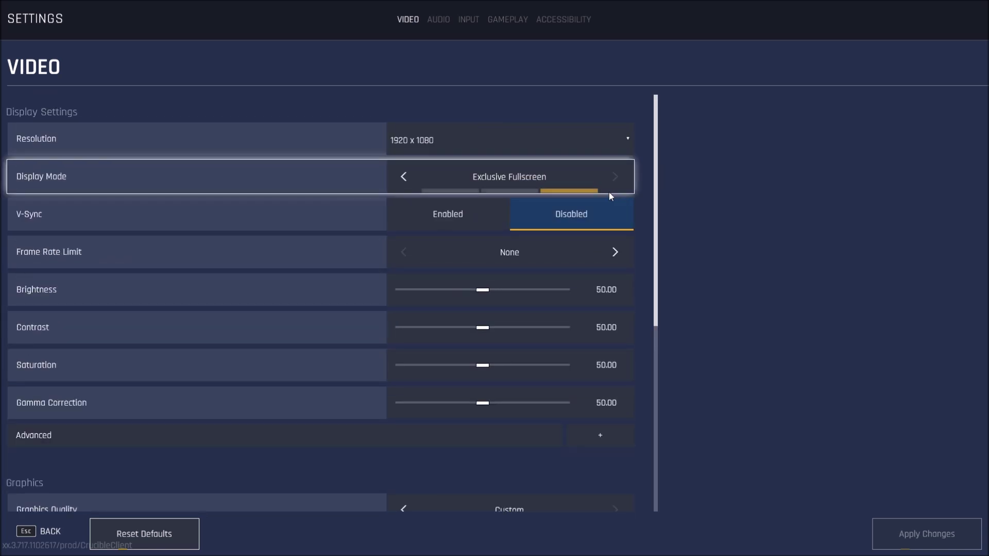
pyautogui.scroll(-3, 551, 327)
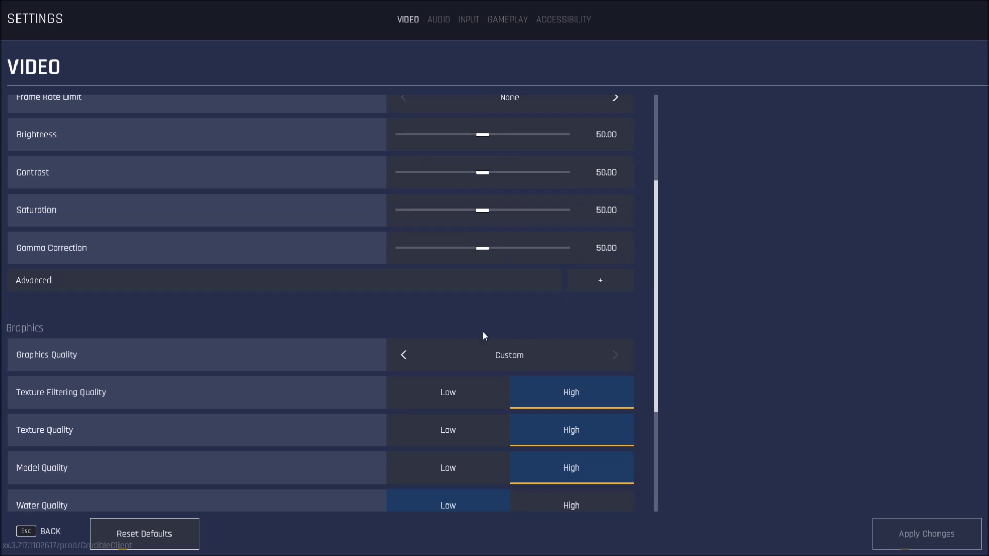
pyautogui.scroll(-3, 483, 332)
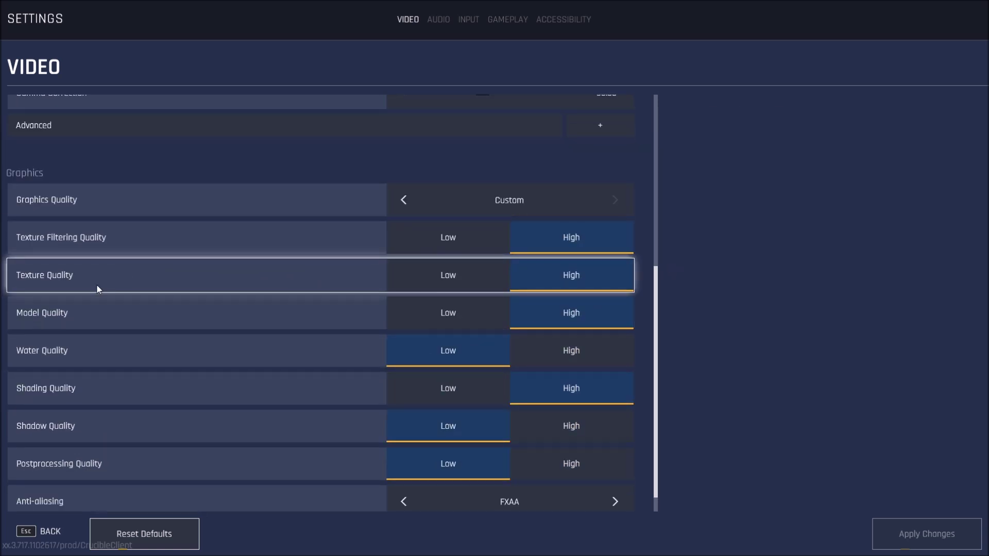
pyautogui.moveTo(26, 235)
pyautogui.moveTo(593, 235)
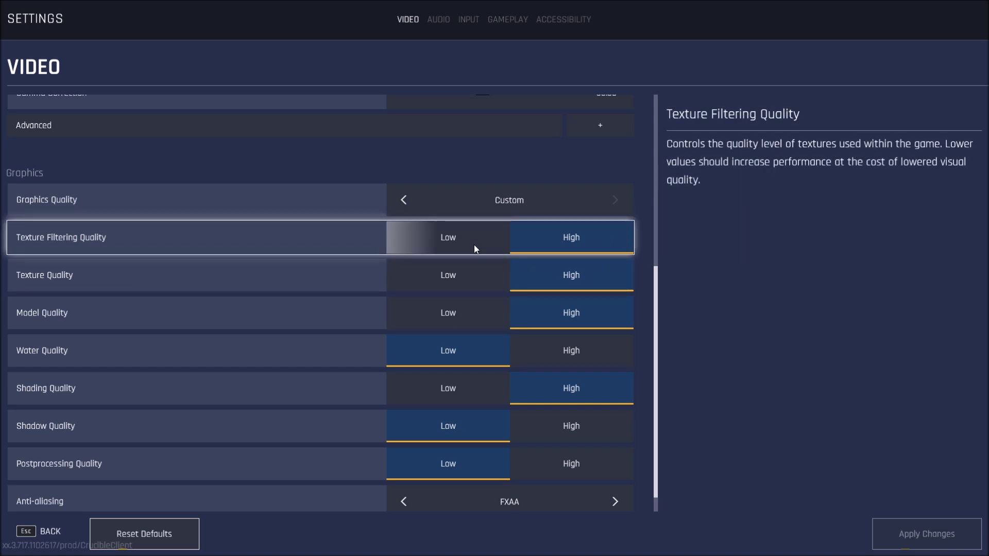
pyautogui.scroll(-1, 376, 293)
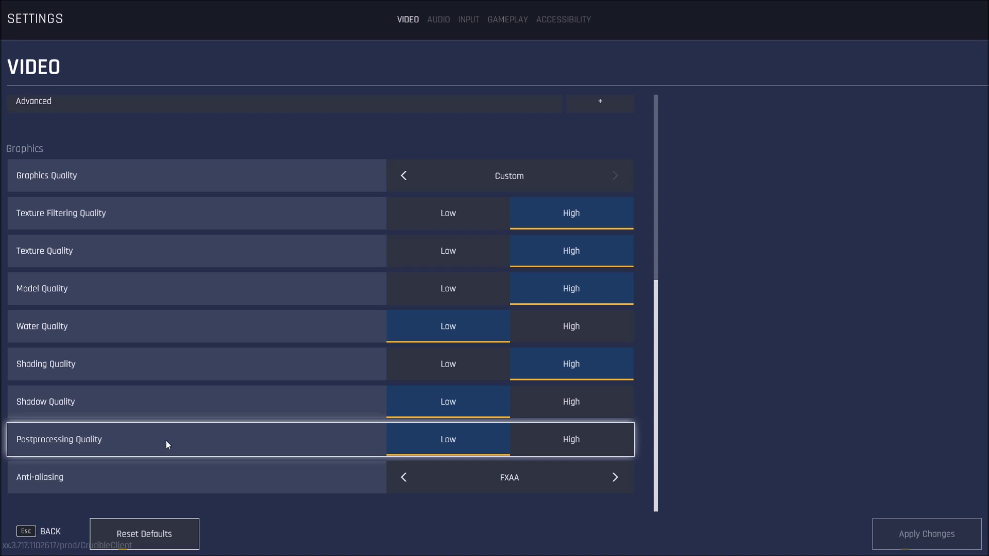
# Try FXAA and None anti-aliasing, settle on SMAA 1TX and apply the video changes.
pyautogui.click(616, 481)
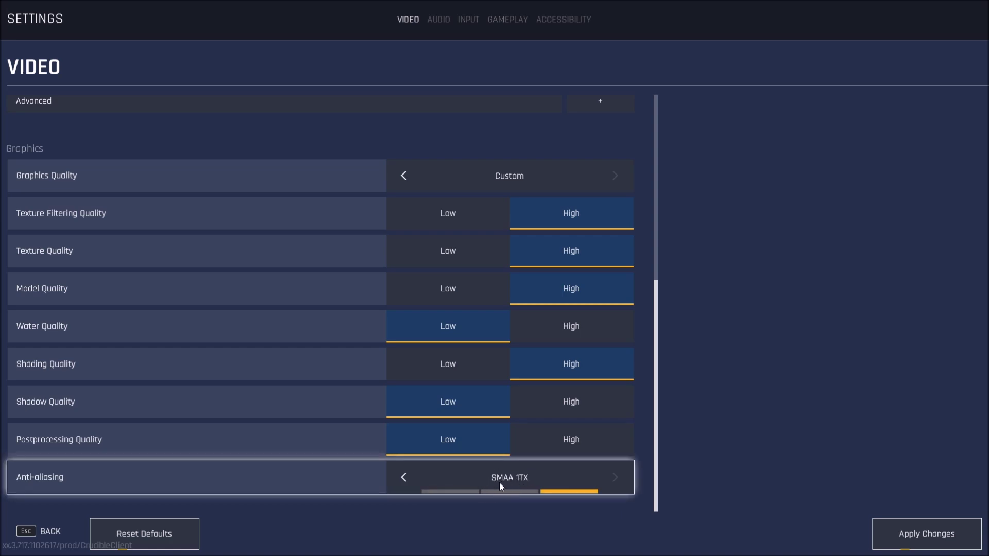
pyautogui.click(405, 481)
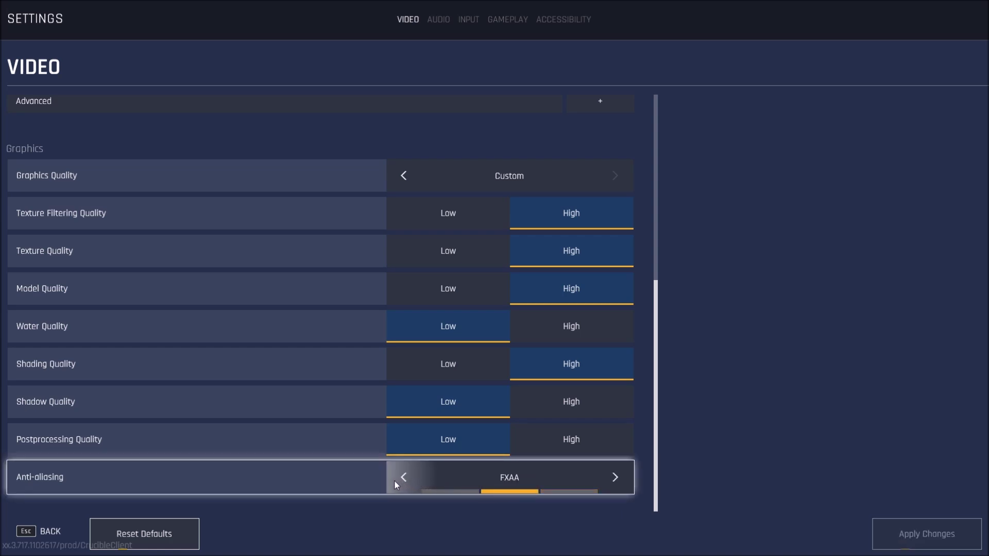
pyautogui.click(392, 481)
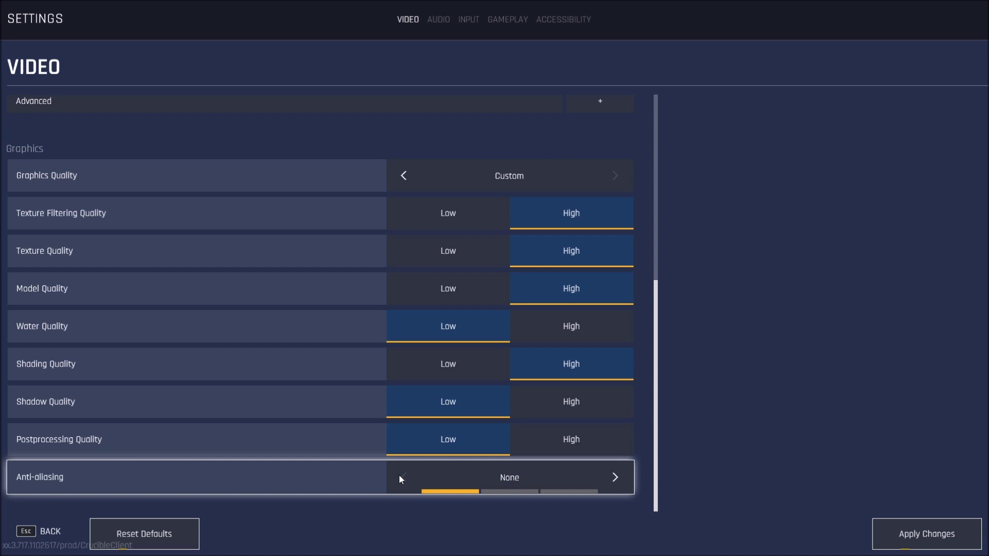
pyautogui.click(615, 480)
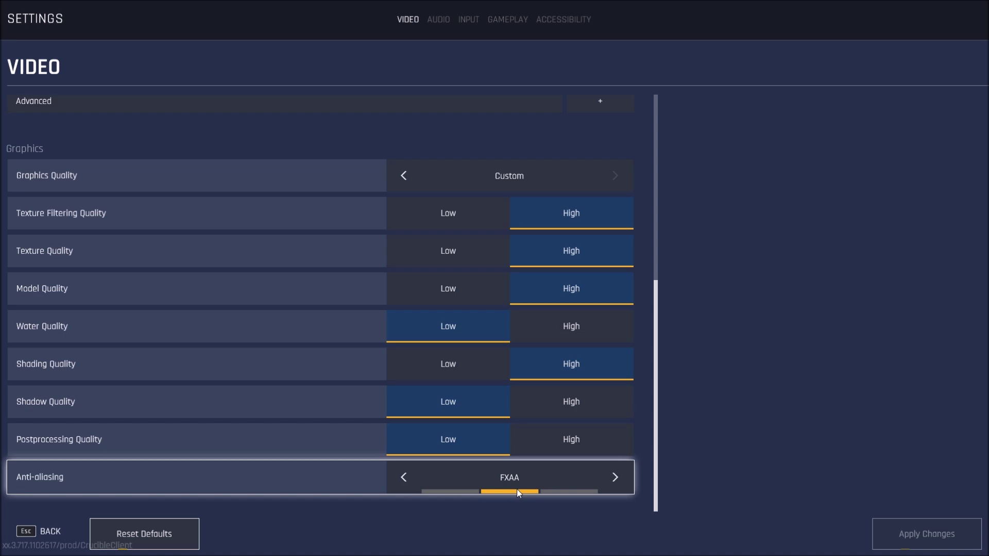
pyautogui.click(615, 478)
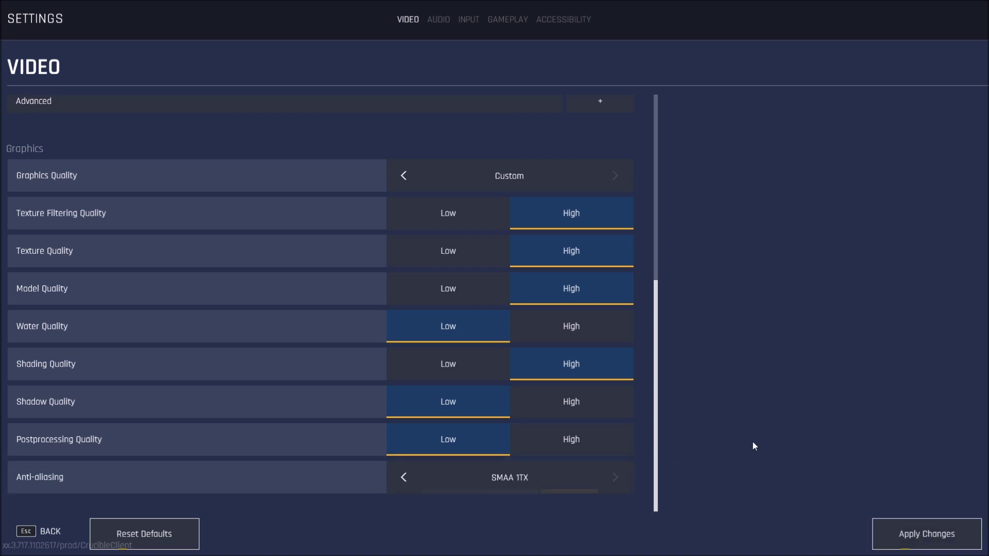
pyautogui.click(910, 537)
# Leave Crucible's menus and bring up the actions for preferences.cruciprefs in File Explorer.
pyautogui.press('Escape')
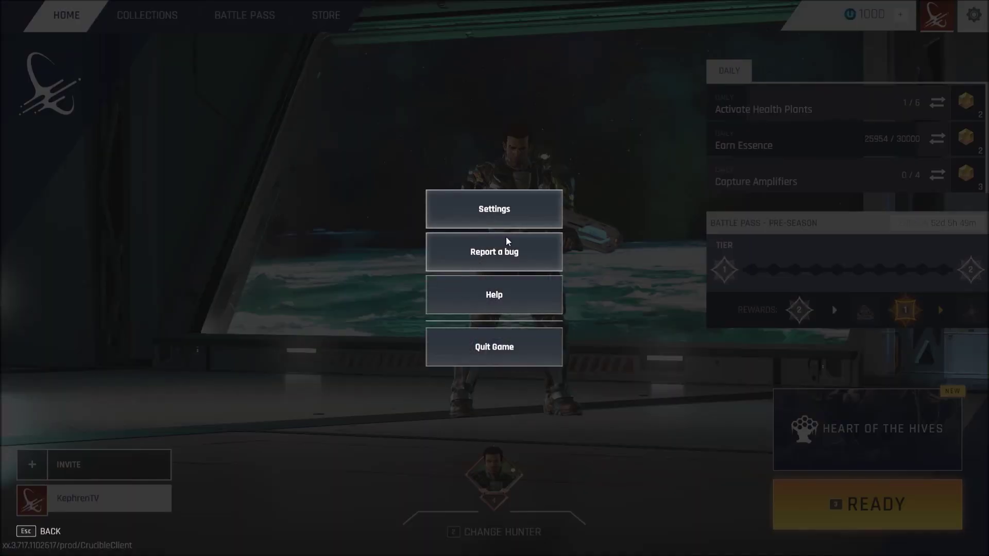
pyautogui.press('Escape')
pyautogui.hotkey('alt', 'Tab')
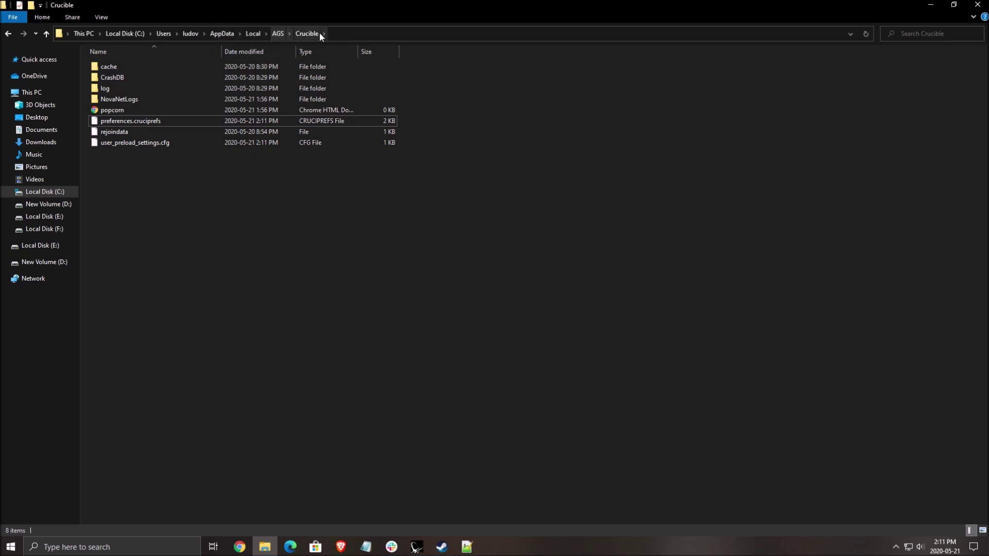
pyautogui.click(131, 123)
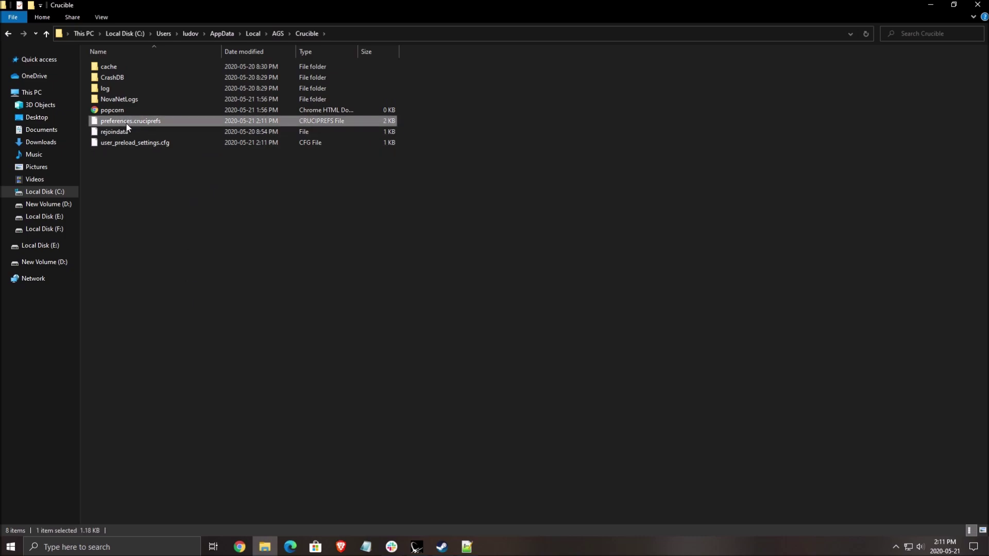
pyautogui.rightClick(163, 122)
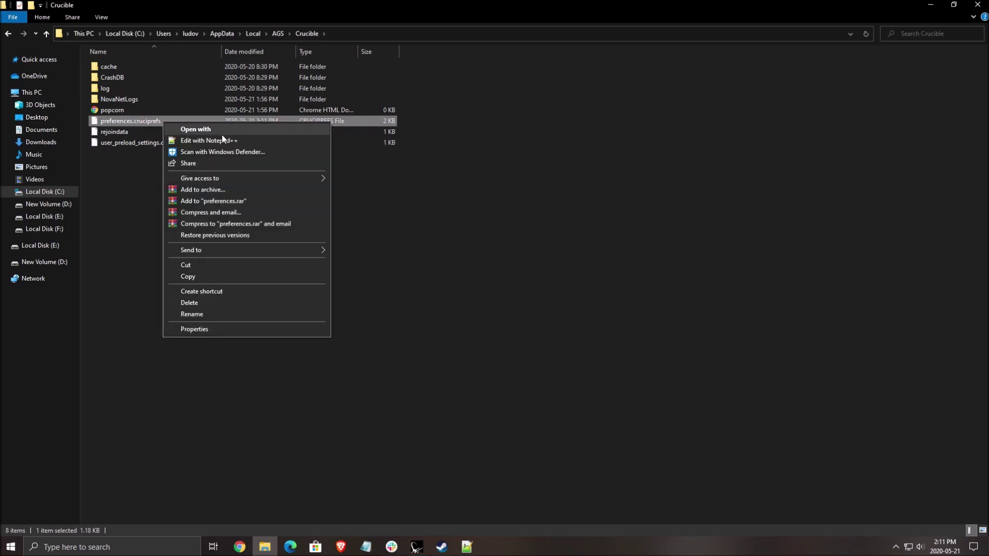
# Open preferences.cruciprefs in Notepad++ without reloading it from disk, and scan its settings text.
pyautogui.click(204, 141)
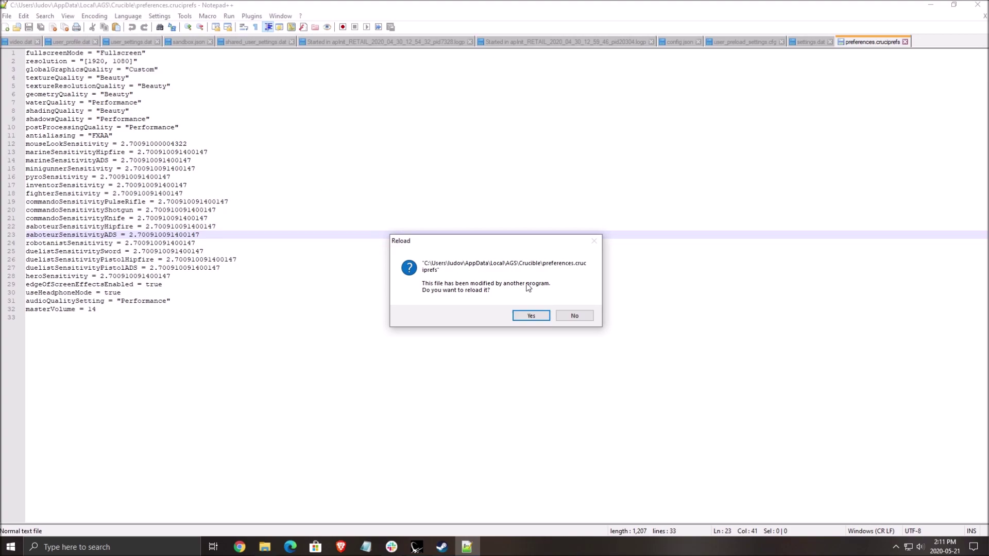
pyautogui.click(572, 314)
pyautogui.moveTo(154, 78); pyautogui.dragTo(278, 338)
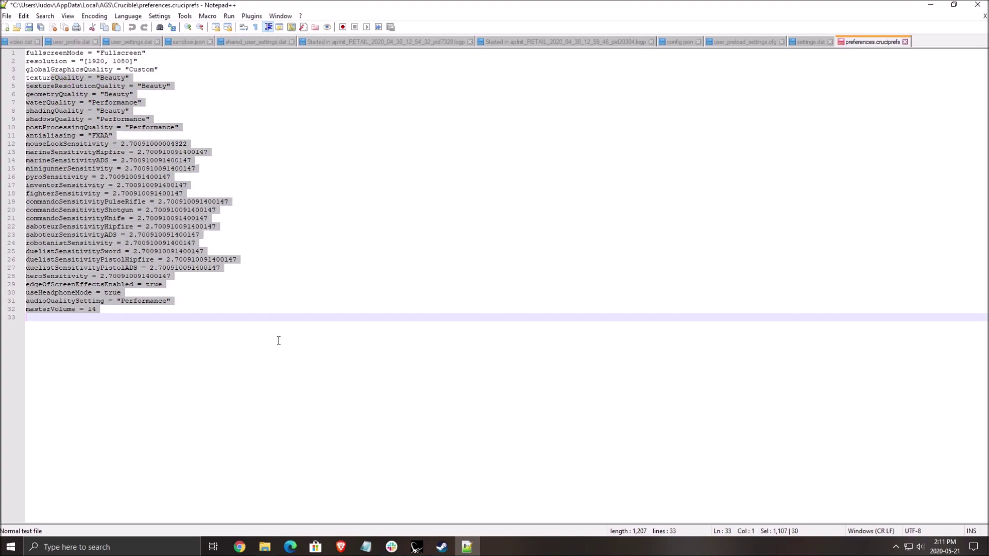
pyautogui.click(293, 258)
pyautogui.moveTo(171, 301); pyautogui.dragTo(25, 52)
pyautogui.click(275, 196)
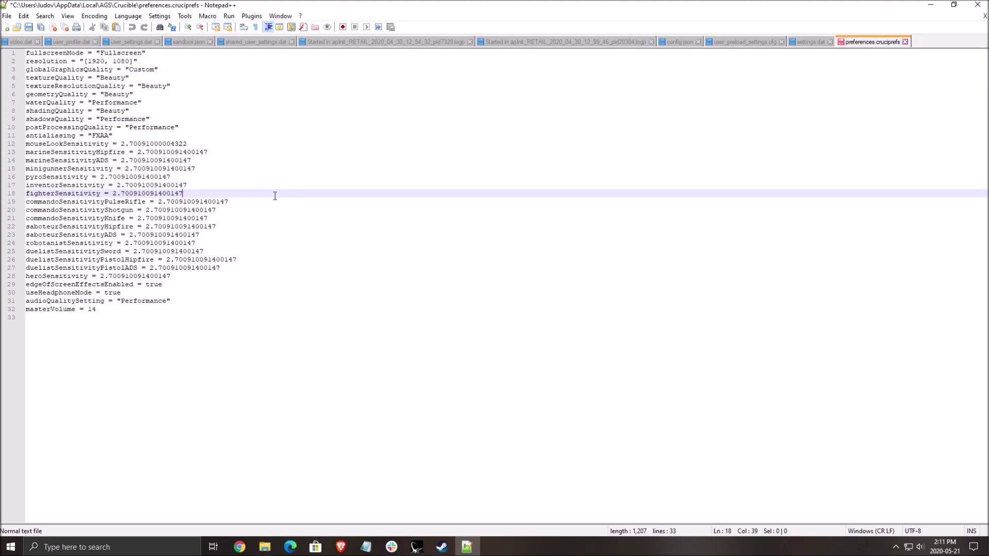
# Review the Beauty, Performance and audioQualitySetting values, then return to Crucible.
pyautogui.doubleClick(153, 86)
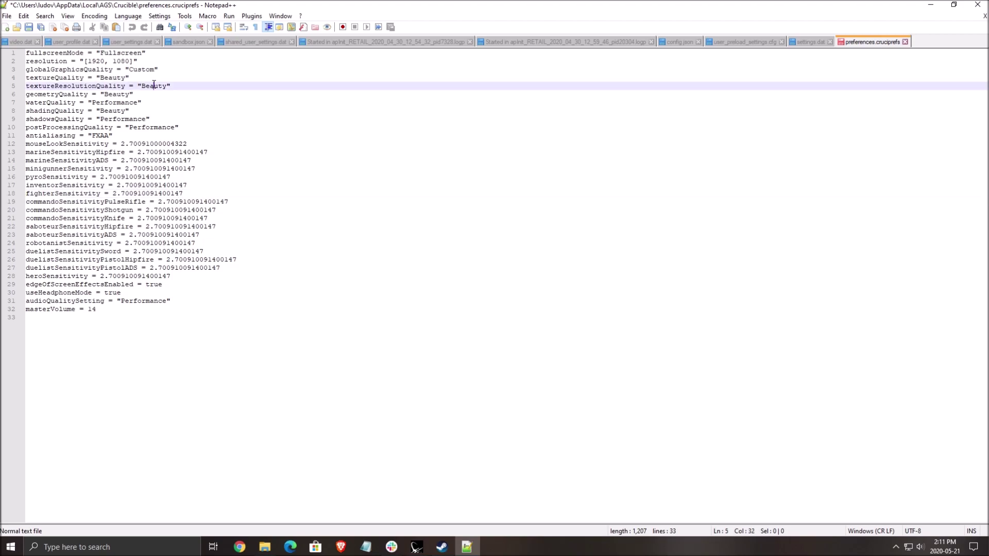
pyautogui.doubleClick(128, 104)
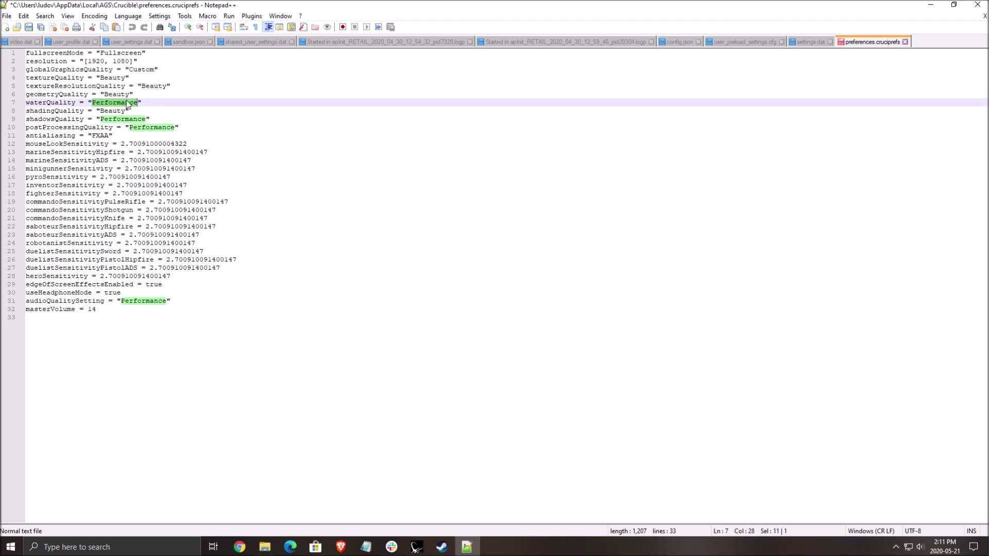
pyautogui.click(313, 301)
pyautogui.press('Up')
pyautogui.press('Down')
pyautogui.press('Down')
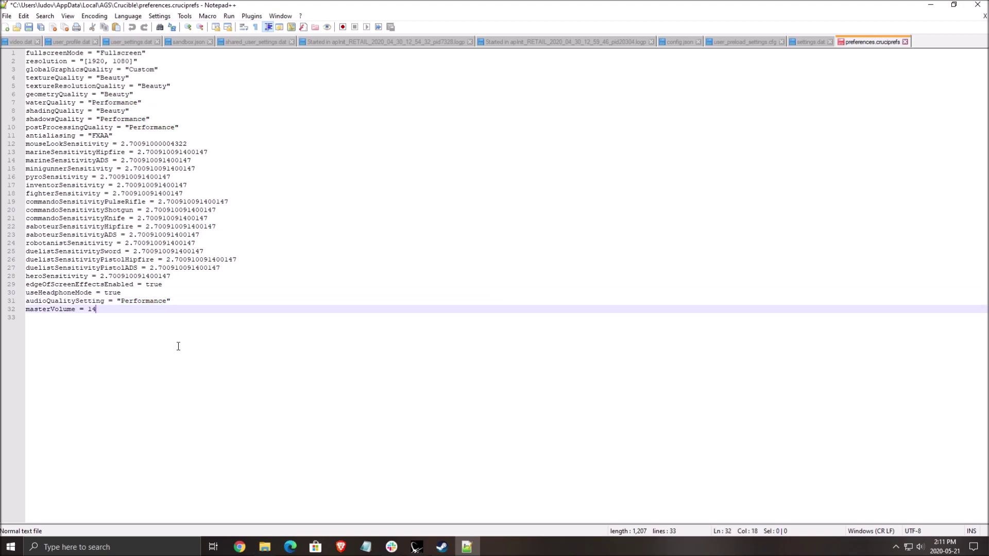
pyautogui.doubleClick(152, 301)
pyautogui.moveTo(30, 301); pyautogui.dragTo(116, 301)
pyautogui.click(931, 5)
pyautogui.click(442, 546)
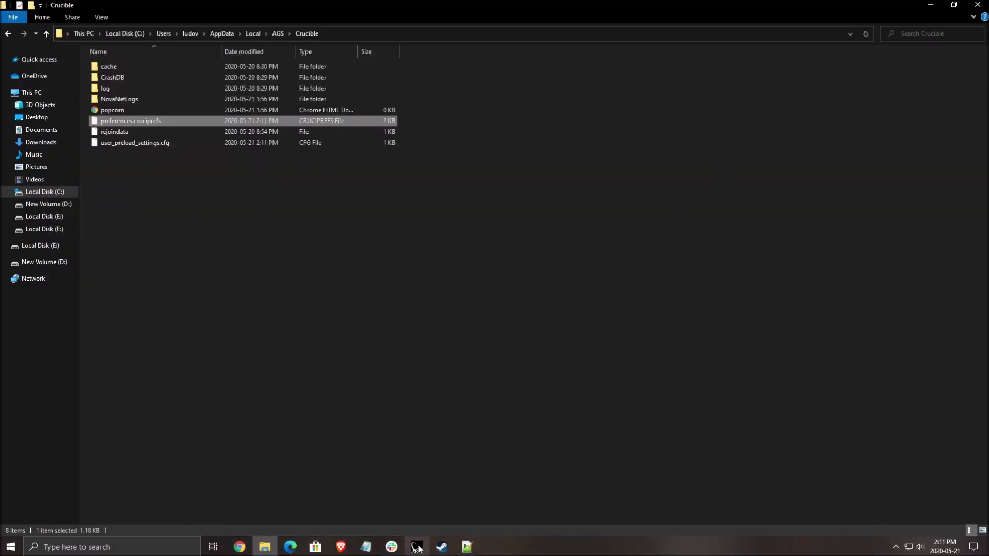
# Go to Crucible's Audio settings and raise Audio Quality from Low to High.
pyautogui.press('Escape')
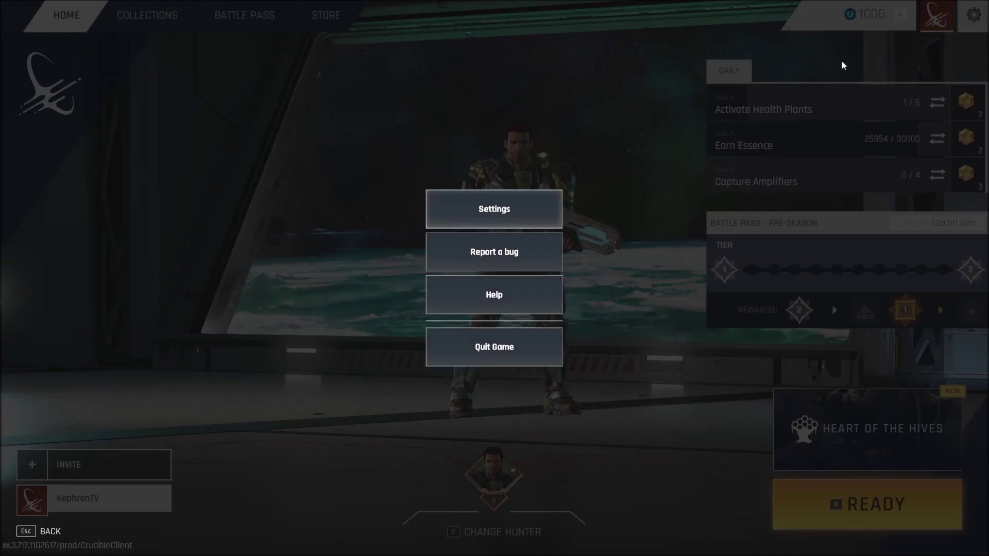
pyautogui.click(504, 211)
pyautogui.click(438, 22)
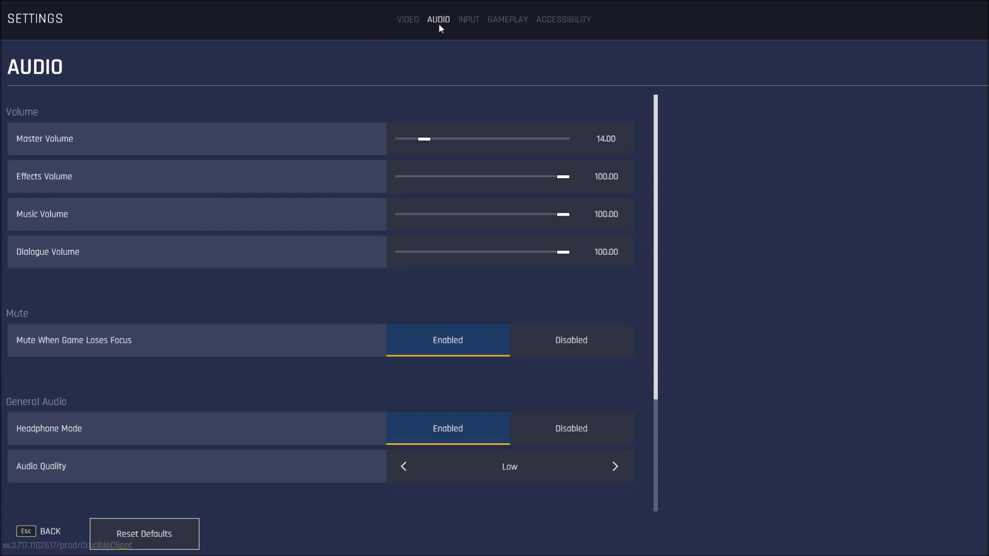
pyautogui.scroll(-3, 324, 381)
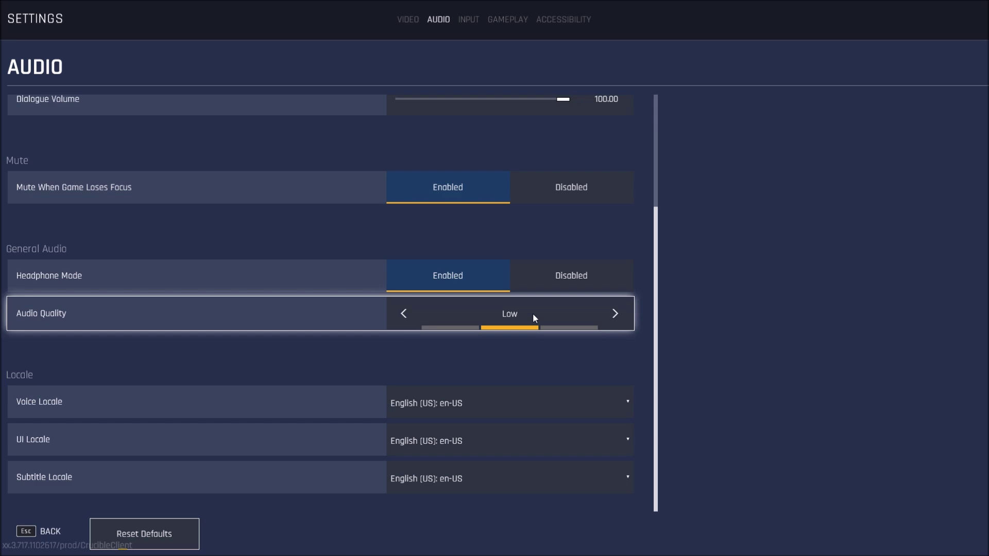
pyautogui.click(616, 314)
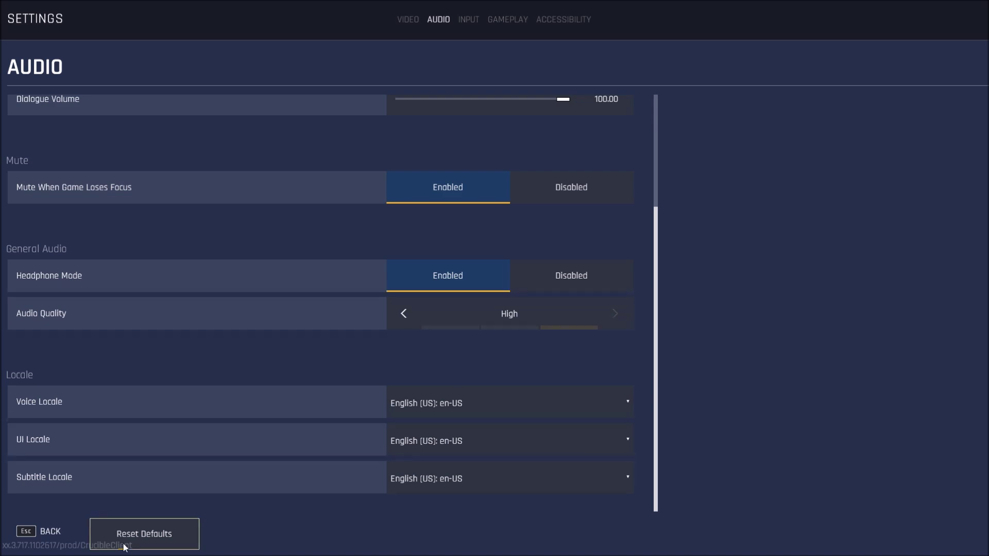
# Leave Crucible's settings and confirm audioQualitySetting on line 31 still reads Performance.
pyautogui.click(47, 531)
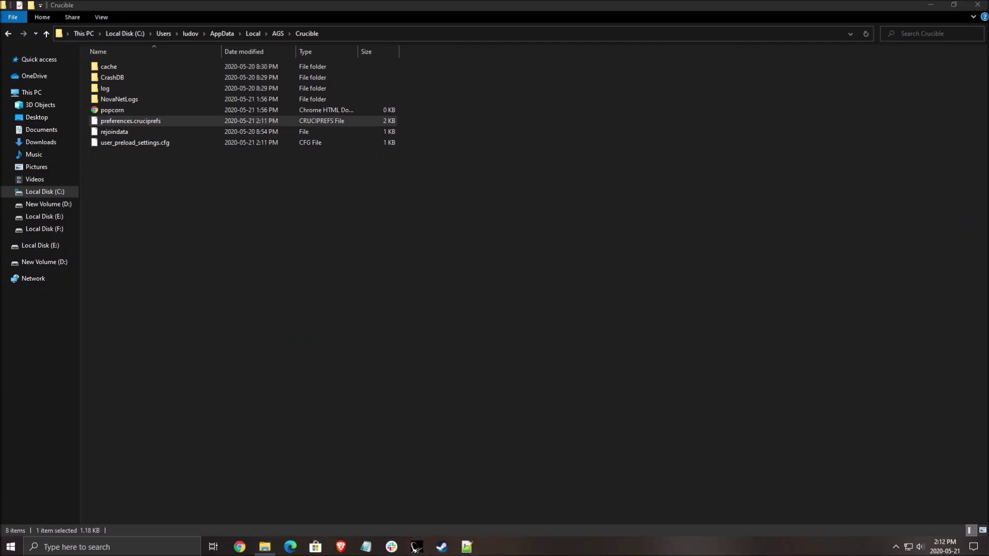
pyautogui.click(467, 548)
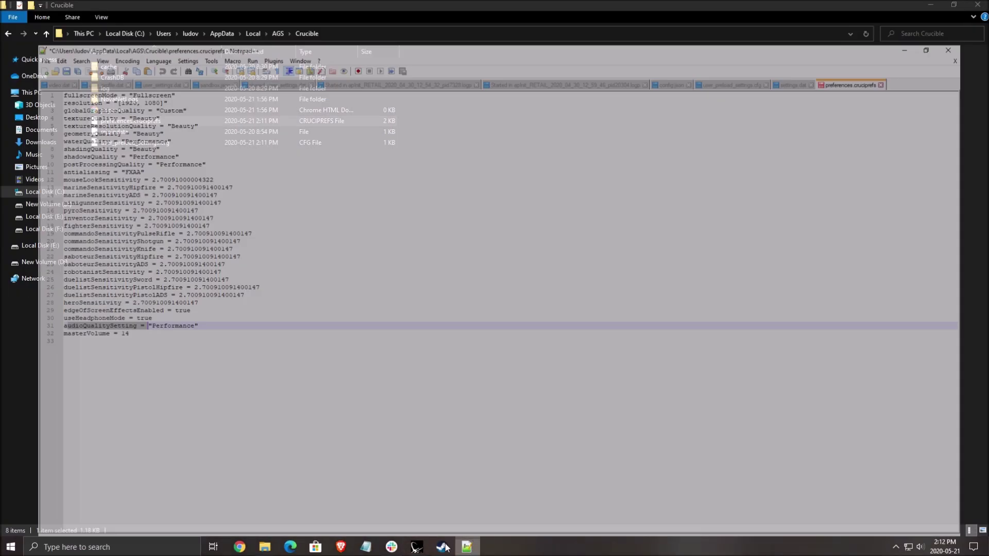
pyautogui.click(140, 236)
pyautogui.moveTo(39, 301); pyautogui.dragTo(139, 299)
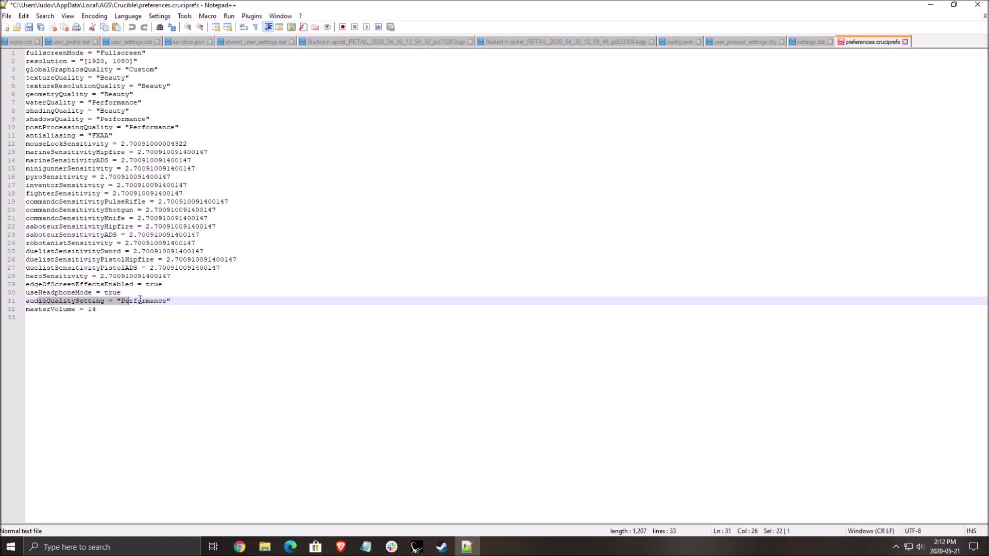
pyautogui.doubleClick(140, 301)
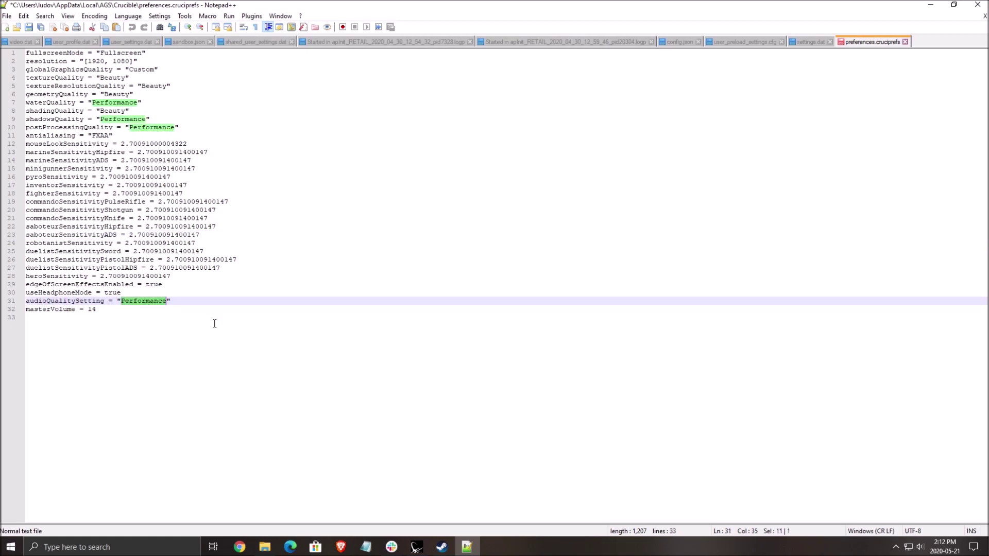